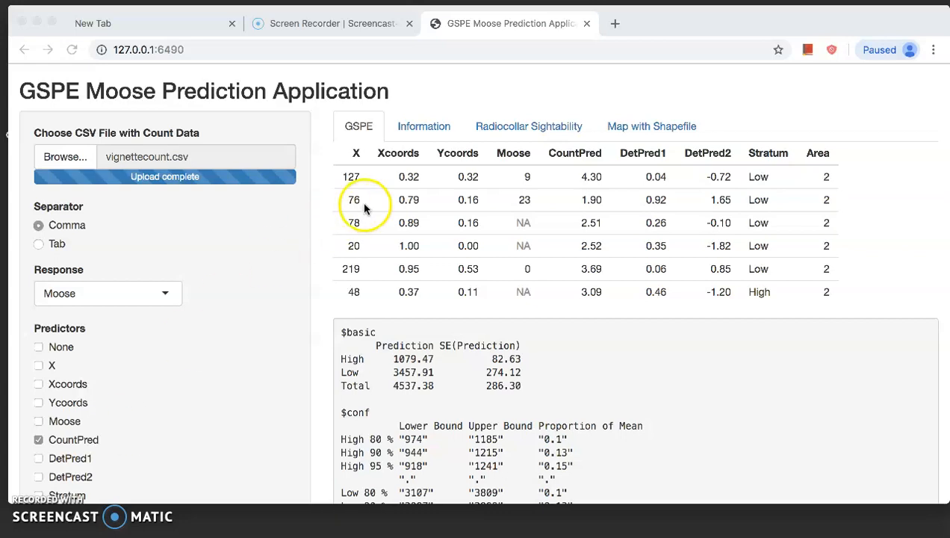
Step: Open the Radiocollar Sightability tab and upload vignettedetection.csv as the radiocollar data file
{"action": "left_click", "coordinate": [535, 131]}
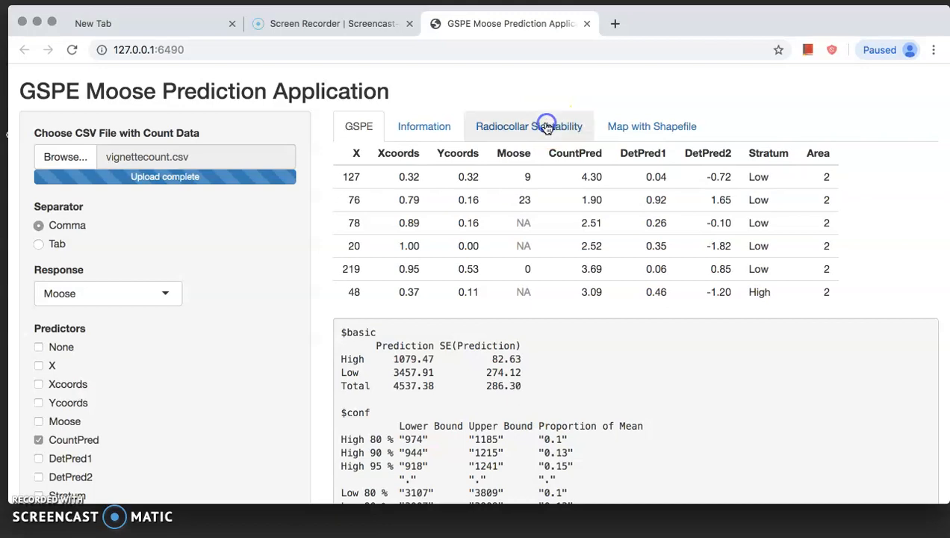
{"action": "left_click", "coordinate": [535, 132]}
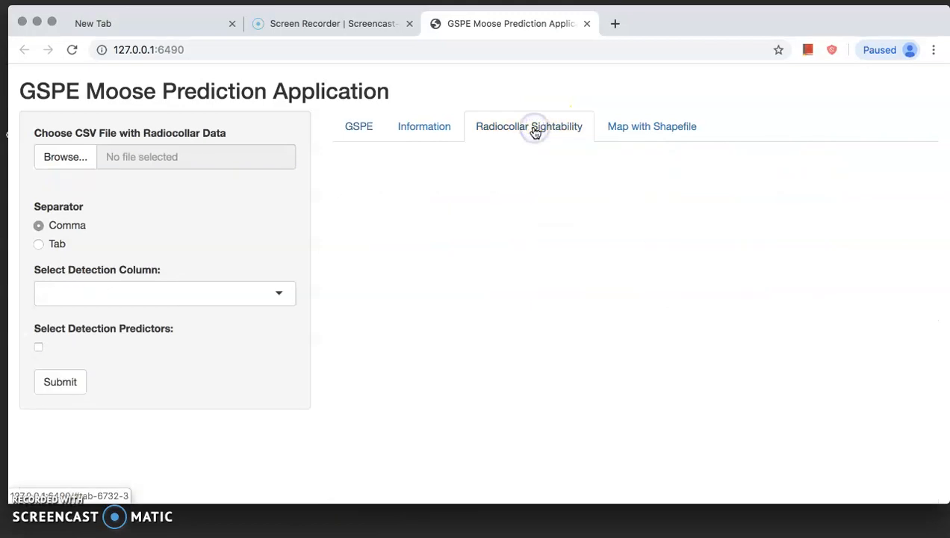
{"action": "left_click", "coordinate": [65, 160]}
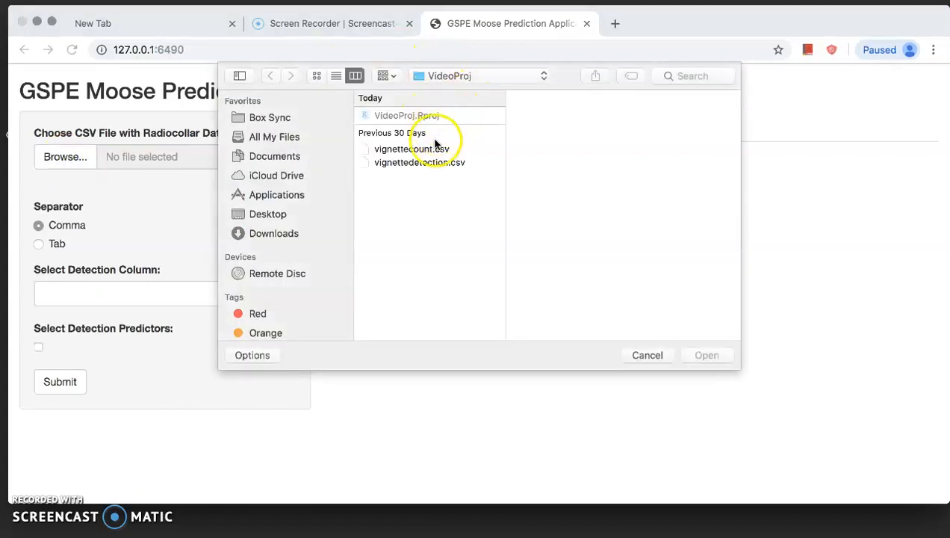
{"action": "left_click", "coordinate": [436, 163]}
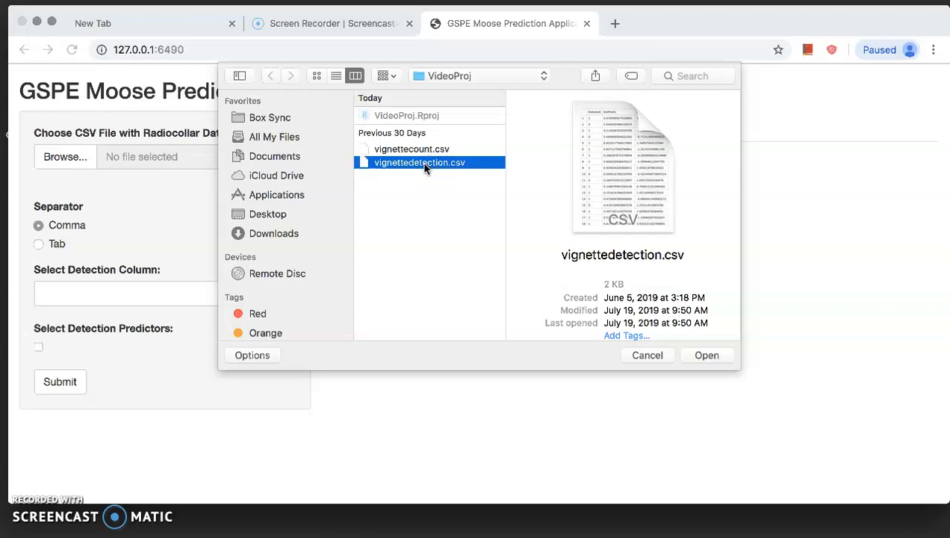
{"action": "double_click", "coordinate": [433, 164]}
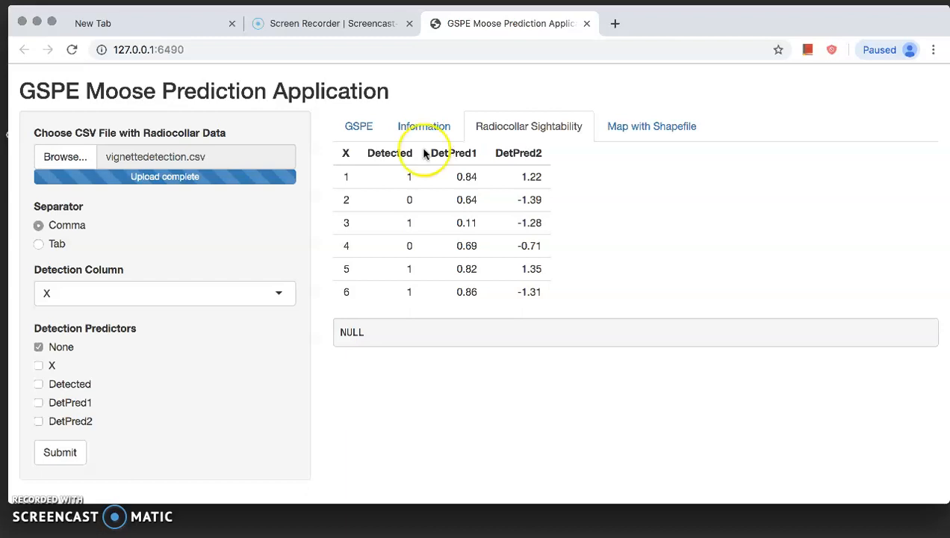
Step: Fit the sightability model with Detected as the detection column and DetPred1 and DetPred2 as detection predictors instead of None
{"action": "left_click", "coordinate": [198, 296]}
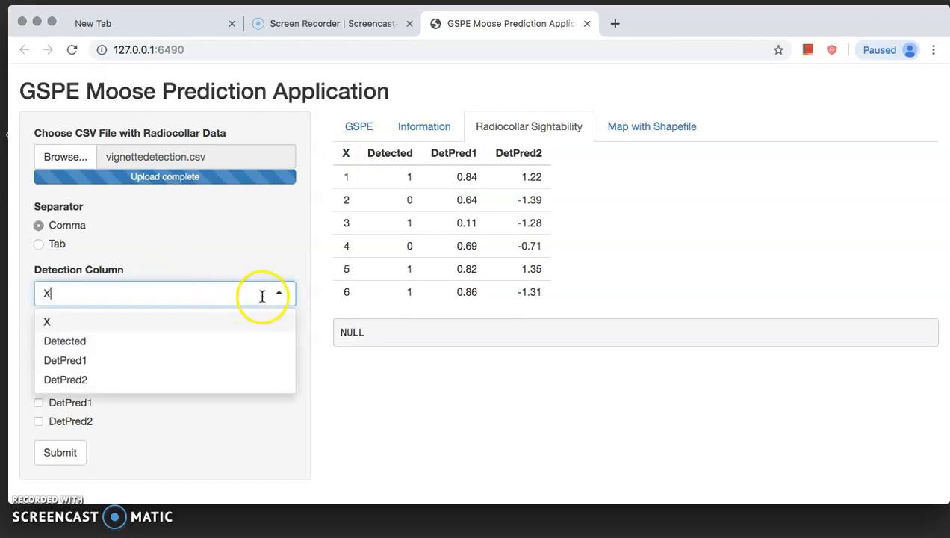
{"action": "left_click", "coordinate": [159, 342]}
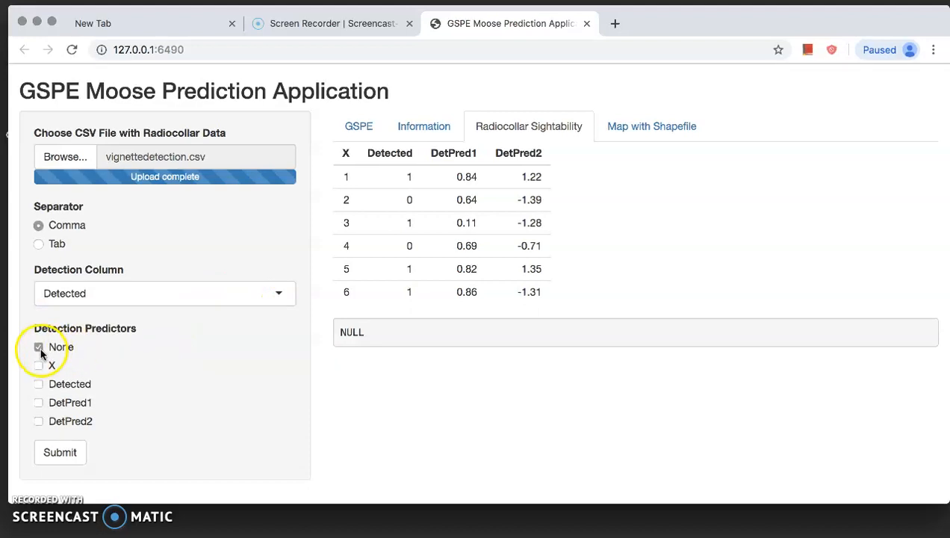
{"action": "left_click", "coordinate": [39, 403]}
{"action": "left_click", "coordinate": [39, 421]}
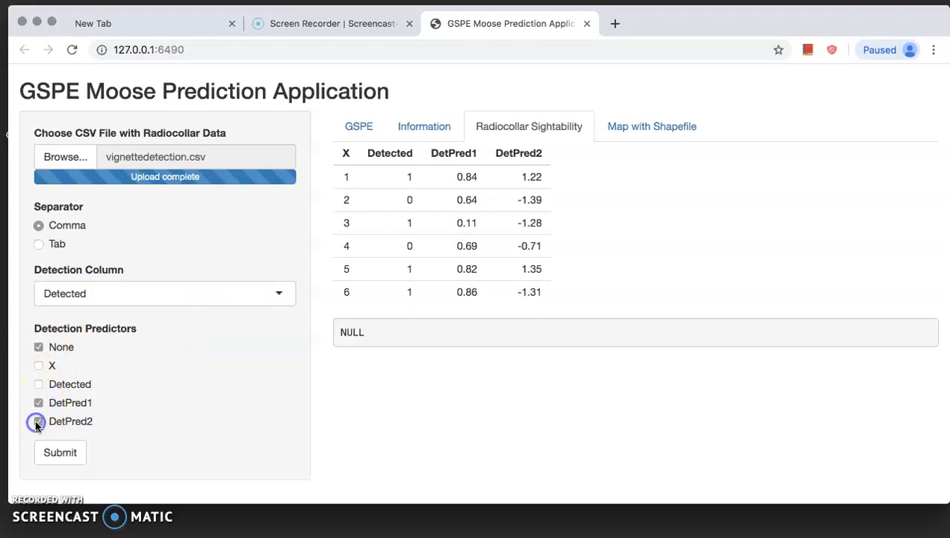
{"action": "left_click", "coordinate": [38, 347]}
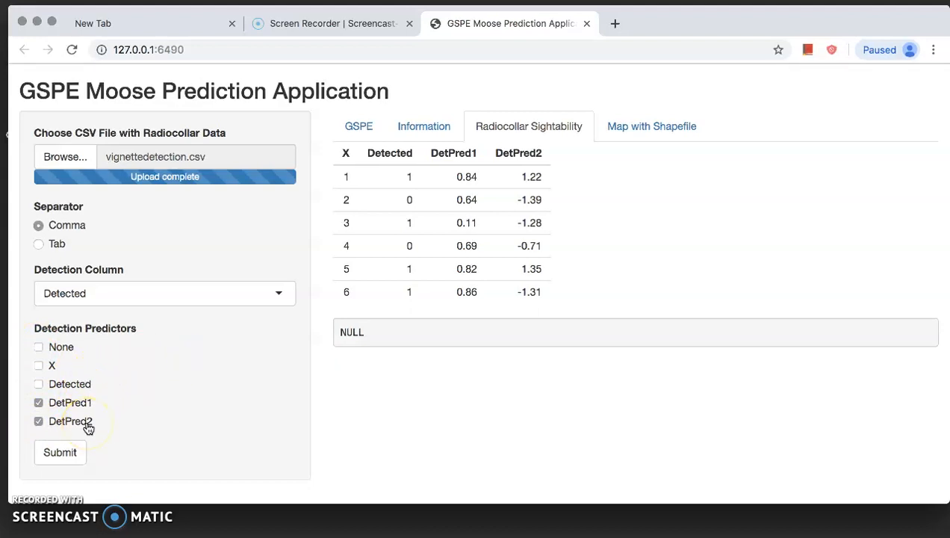
{"action": "left_click", "coordinate": [67, 452]}
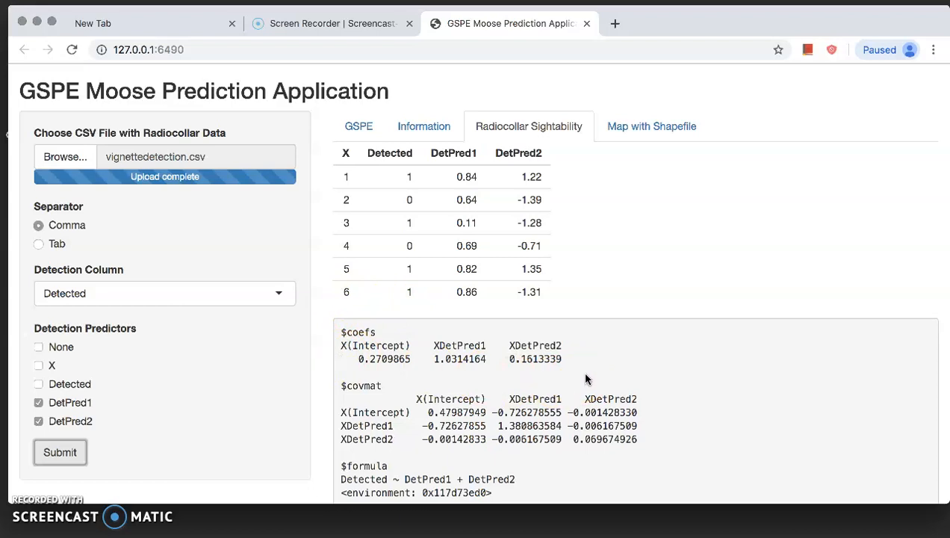
Step: Return to the GSPE tab and resubmit the prediction so it uses the sightability model
{"action": "left_click", "coordinate": [367, 132]}
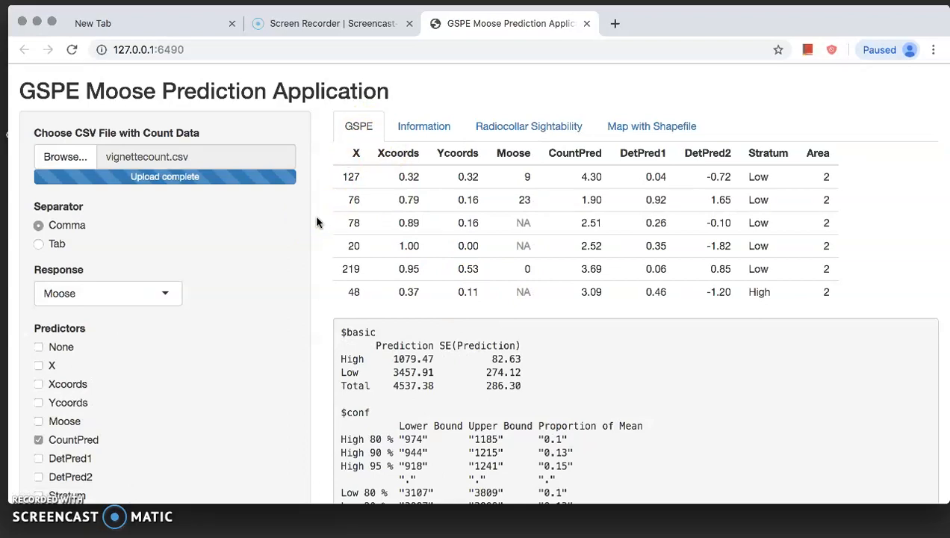
{"action": "scroll", "coordinate": [316, 222], "scroll_direction": "down", "scroll_amount": 5}
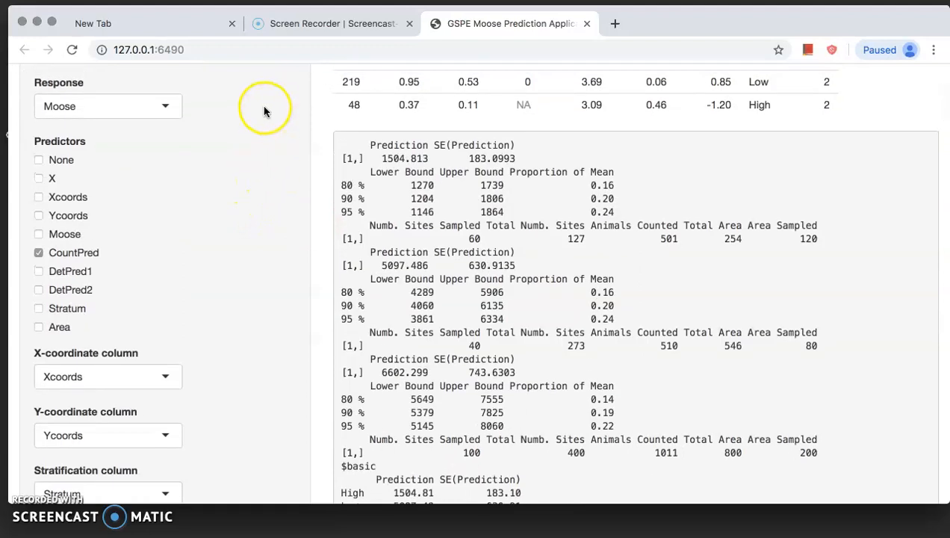
{"action": "scroll", "coordinate": [263, 111], "scroll_direction": "down", "scroll_amount": 3}
{"action": "scroll", "coordinate": [263, 111], "scroll_direction": "down", "scroll_amount": 10}
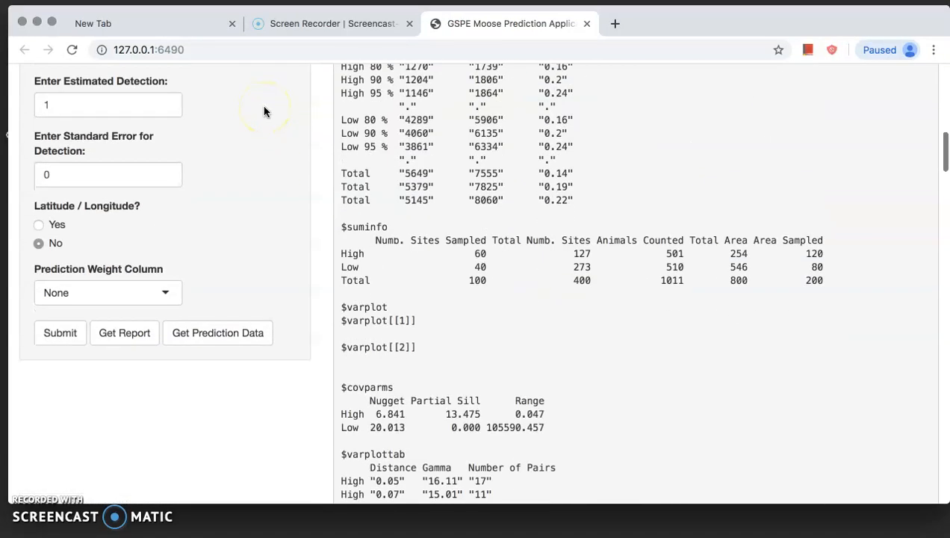
{"action": "left_click", "coordinate": [58, 333]}
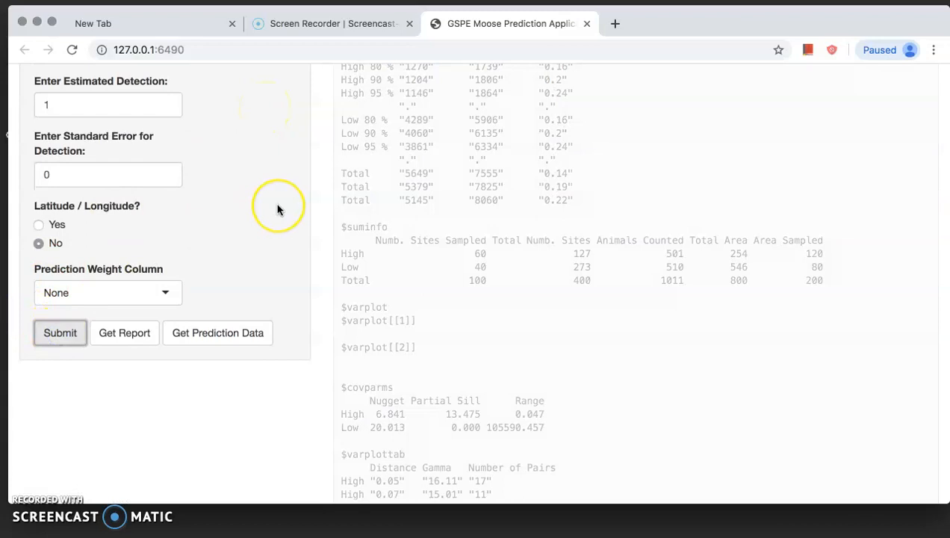
Step: Review the updated prediction, confidence bound and summary output
{"action": "scroll", "coordinate": [277, 209], "scroll_direction": "up", "scroll_amount": 9}
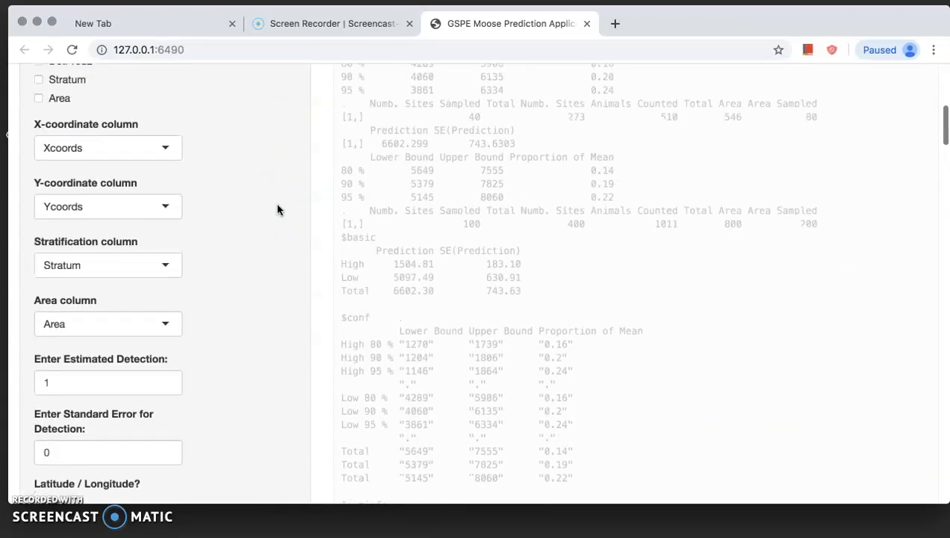
{"action": "scroll", "coordinate": [277, 209], "scroll_direction": "up", "scroll_amount": 3}
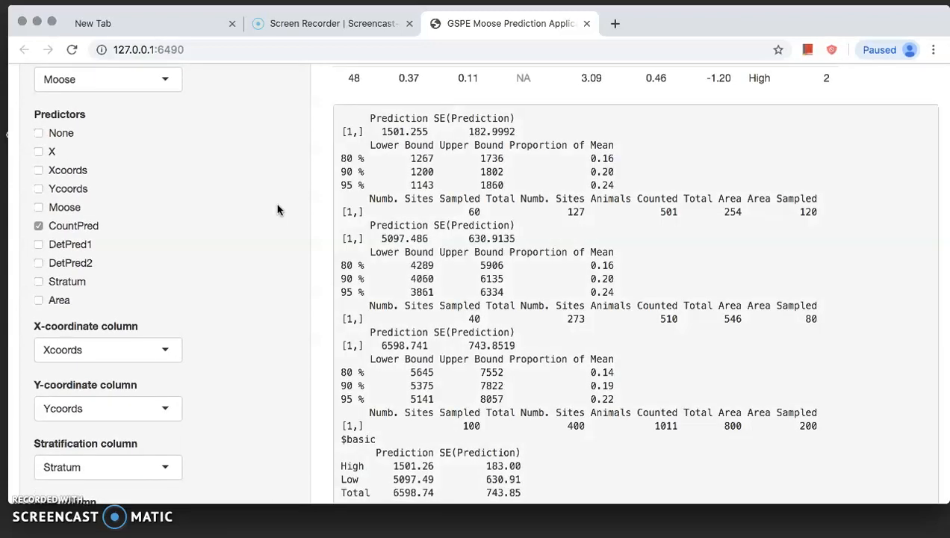
{"action": "scroll", "coordinate": [323, 204], "scroll_direction": "up", "scroll_amount": 2}
{"action": "scroll", "coordinate": [323, 203], "scroll_direction": "up", "scroll_amount": 4}
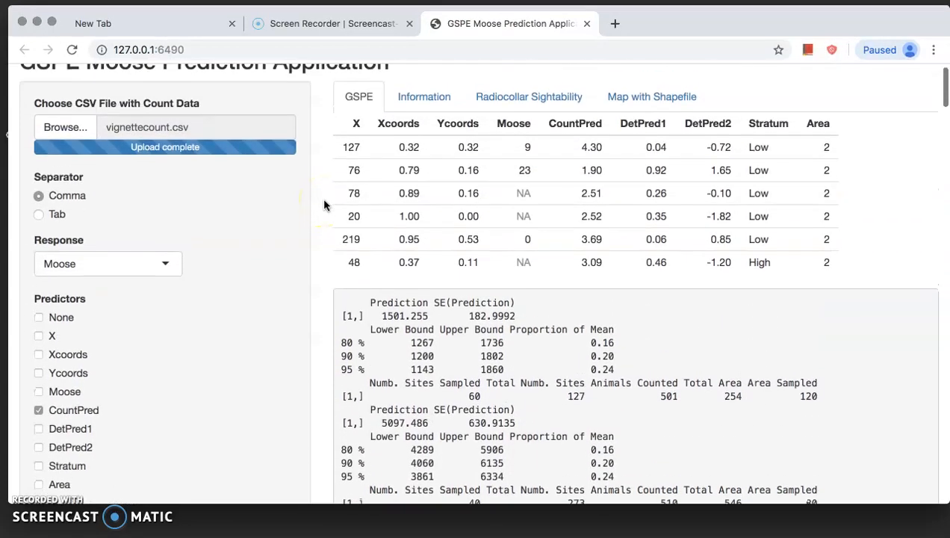
{"action": "scroll", "coordinate": [324, 204], "scroll_direction": "up", "scroll_amount": 1}
{"action": "scroll", "coordinate": [324, 204], "scroll_direction": "down", "scroll_amount": 7}
{"action": "scroll", "coordinate": [323, 204], "scroll_direction": "down", "scroll_amount": 11}
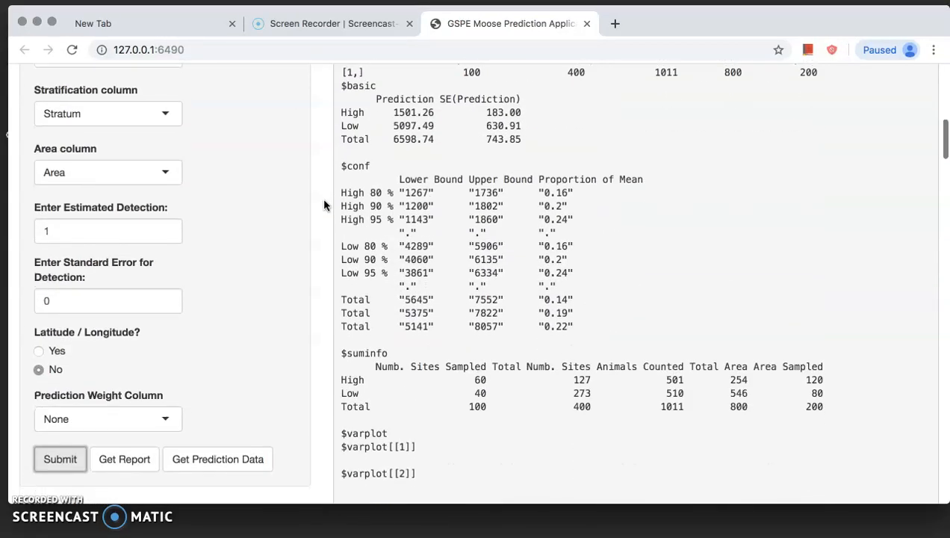
Step: Request the report and the prediction data download
{"action": "left_click", "coordinate": [142, 457]}
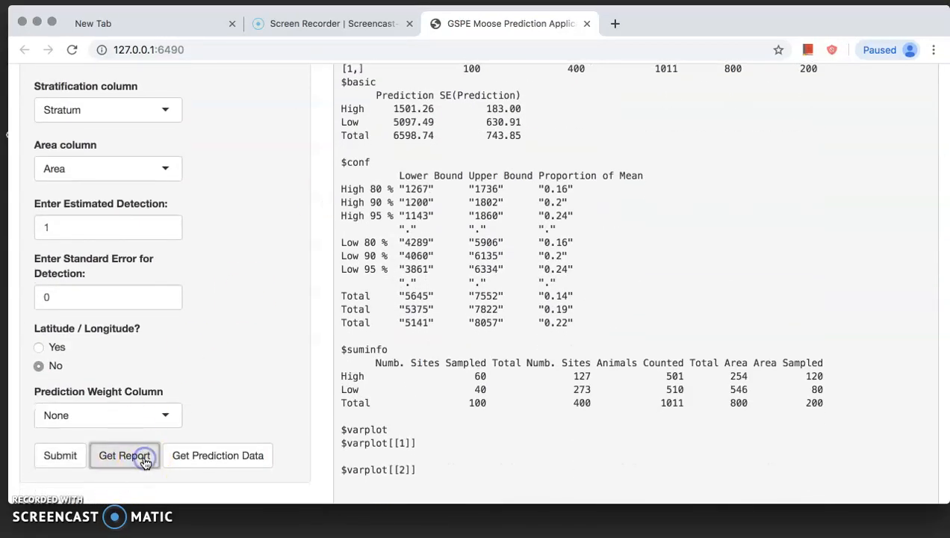
{"action": "left_click", "coordinate": [251, 455]}
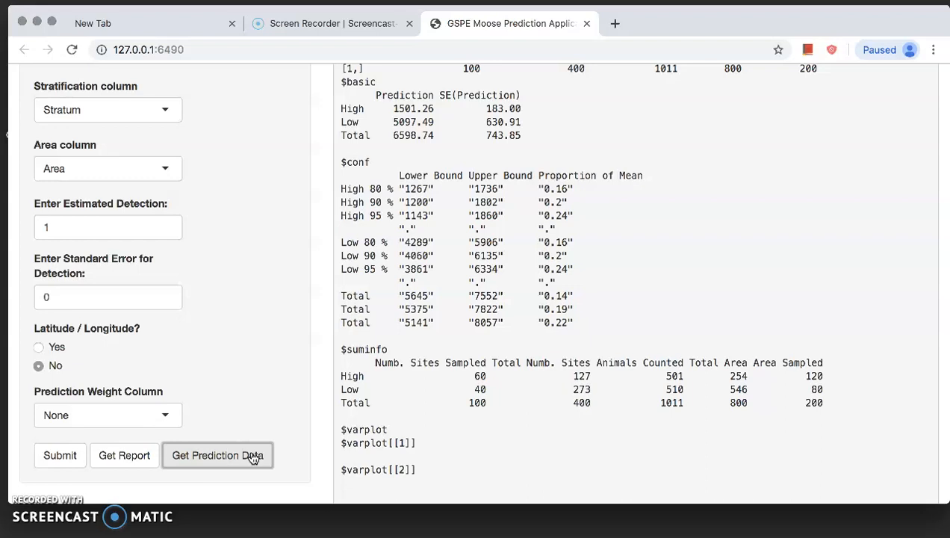
Step: Examine the estimated detection, its standard error and the prediction weight settings
{"action": "left_click", "coordinate": [119, 225]}
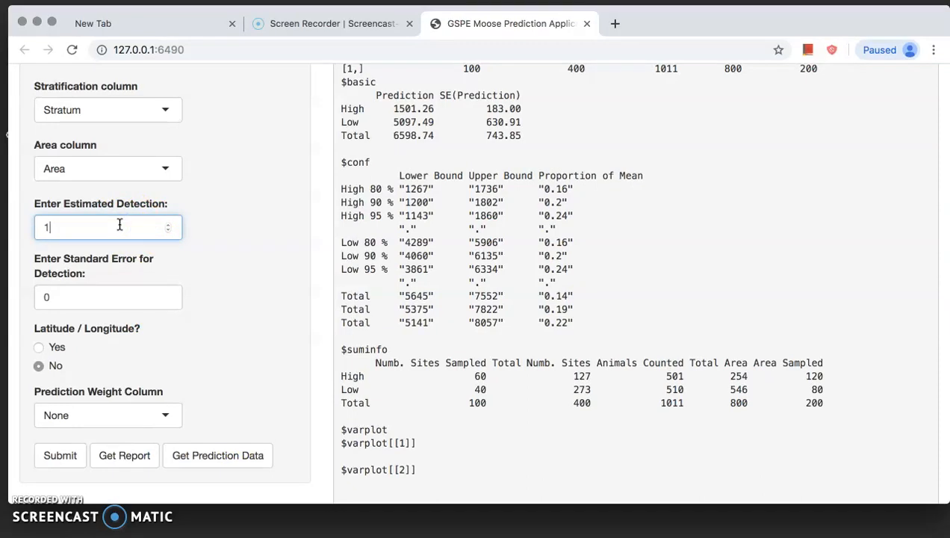
{"action": "left_click", "coordinate": [123, 295]}
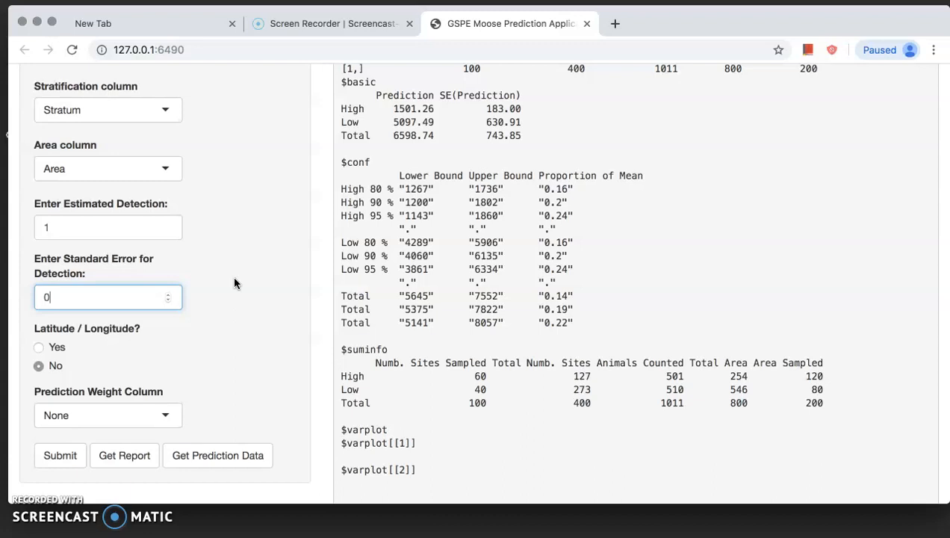
{"action": "scroll", "coordinate": [233, 282], "scroll_direction": "up", "scroll_amount": 2}
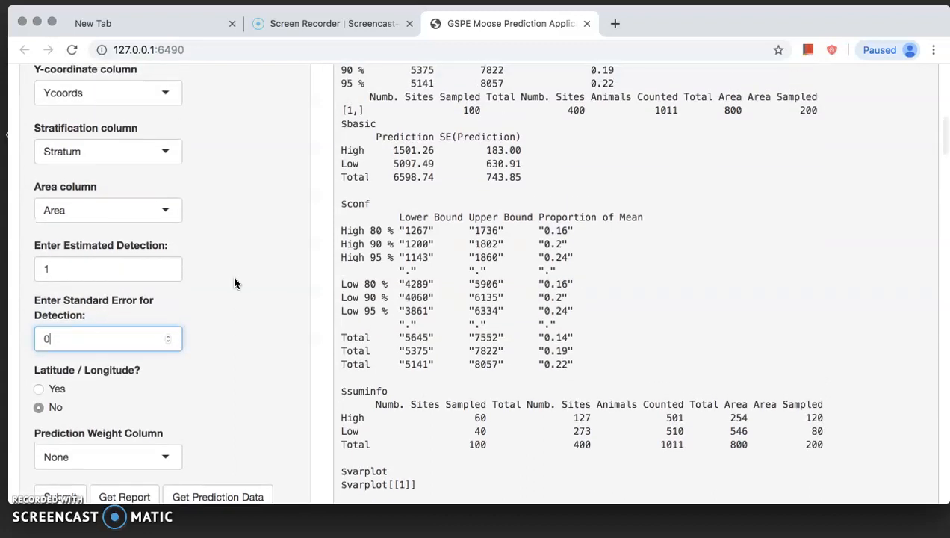
{"action": "scroll", "coordinate": [233, 282], "scroll_direction": "up", "scroll_amount": 3}
{"action": "scroll", "coordinate": [233, 282], "scroll_direction": "up", "scroll_amount": 4}
{"action": "scroll", "coordinate": [233, 282], "scroll_direction": "down", "scroll_amount": 8}
{"action": "left_click", "coordinate": [190, 314]}
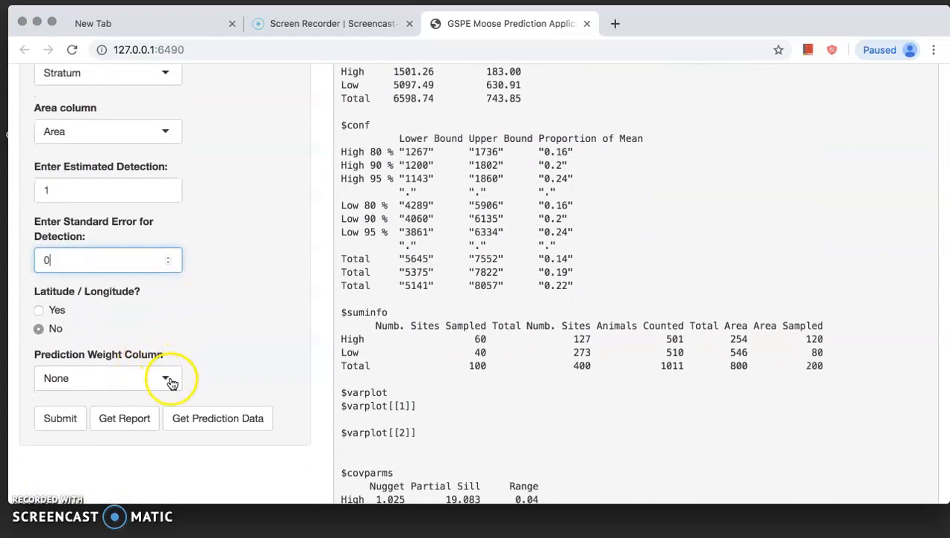
{"action": "scroll", "coordinate": [293, 291], "scroll_direction": "up", "scroll_amount": 15}
{"action": "scroll", "coordinate": [294, 291], "scroll_direction": "up", "scroll_amount": 2}
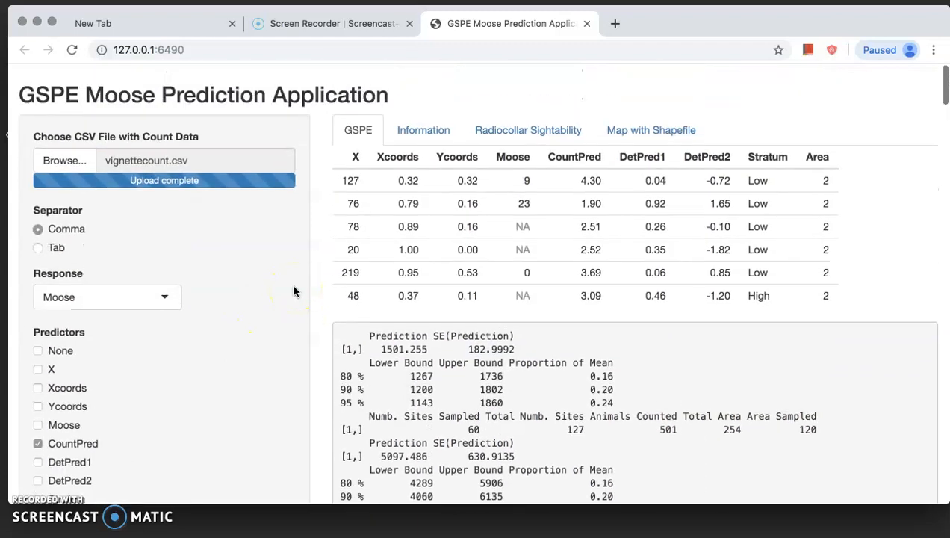